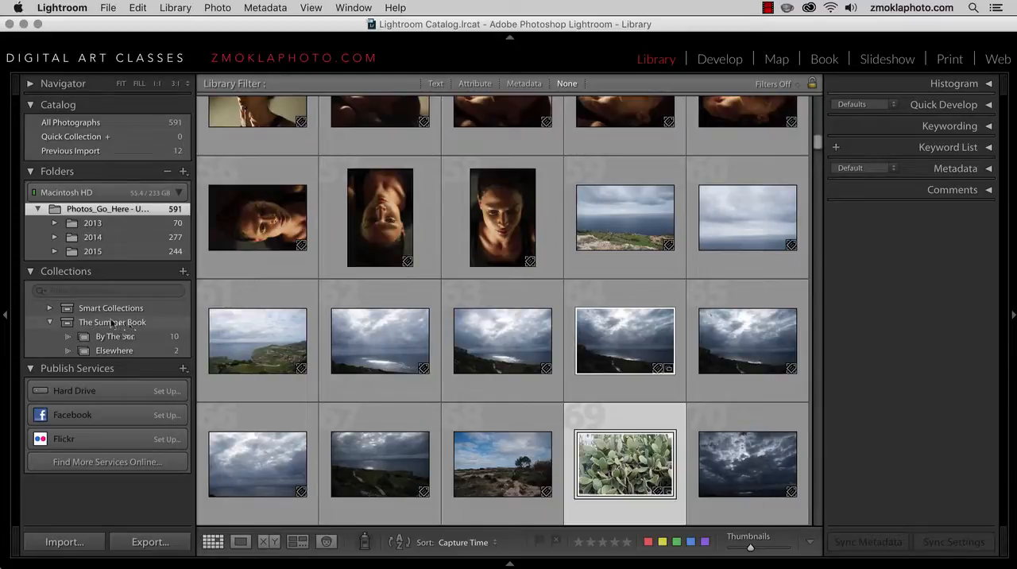
Compare the photos in the By The Sea and Elsewhere collections, The Summer Book set and the Quick Collection
{"action": "mouse_move", "coordinate": [114, 340]}
{"action": "left_mouse_down"}
{"action": "mouse_move", "coordinate": [113, 355]}
{"action": "mouse_move", "coordinate": [116, 340]}
{"action": "left_mouse_up"}
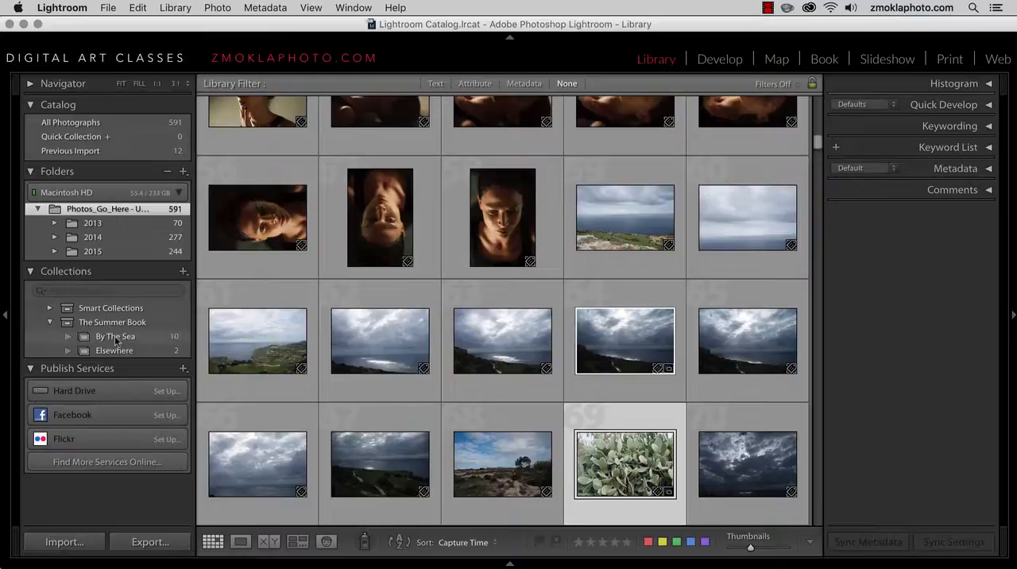
{"action": "left_click", "coordinate": [116, 340]}
{"action": "left_click", "coordinate": [125, 350]}
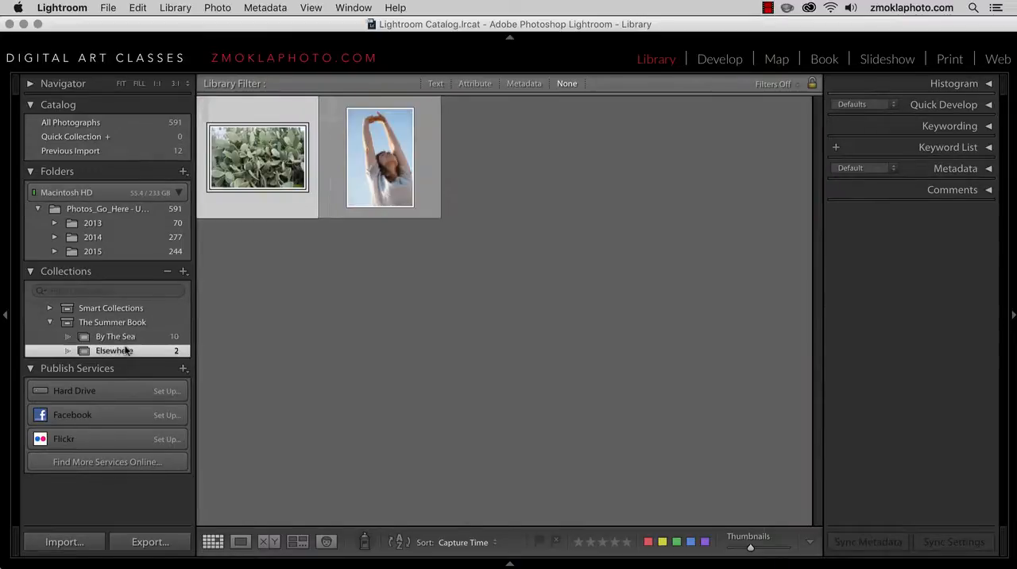
{"action": "left_click", "coordinate": [123, 339]}
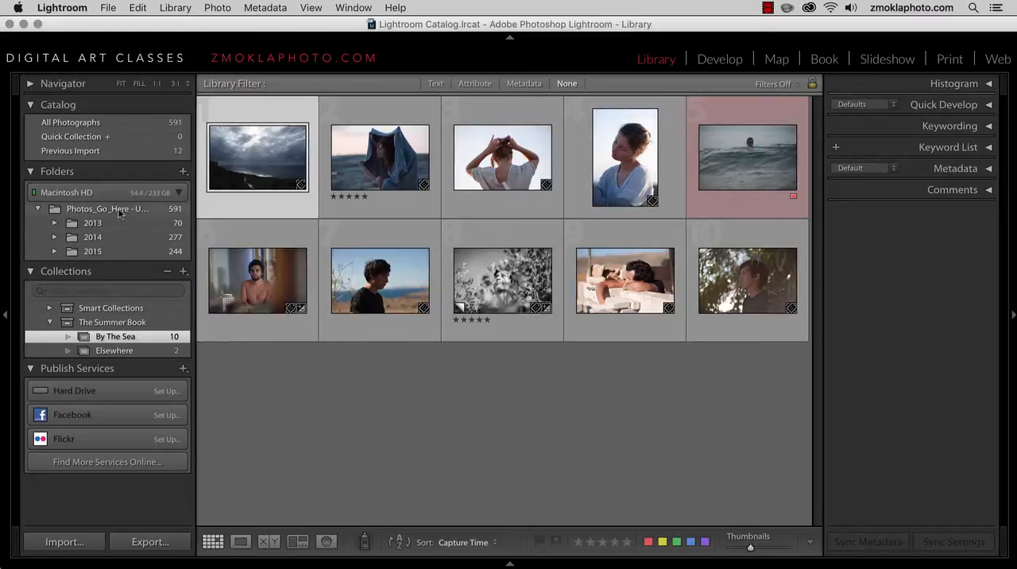
{"action": "left_click", "coordinate": [146, 324]}
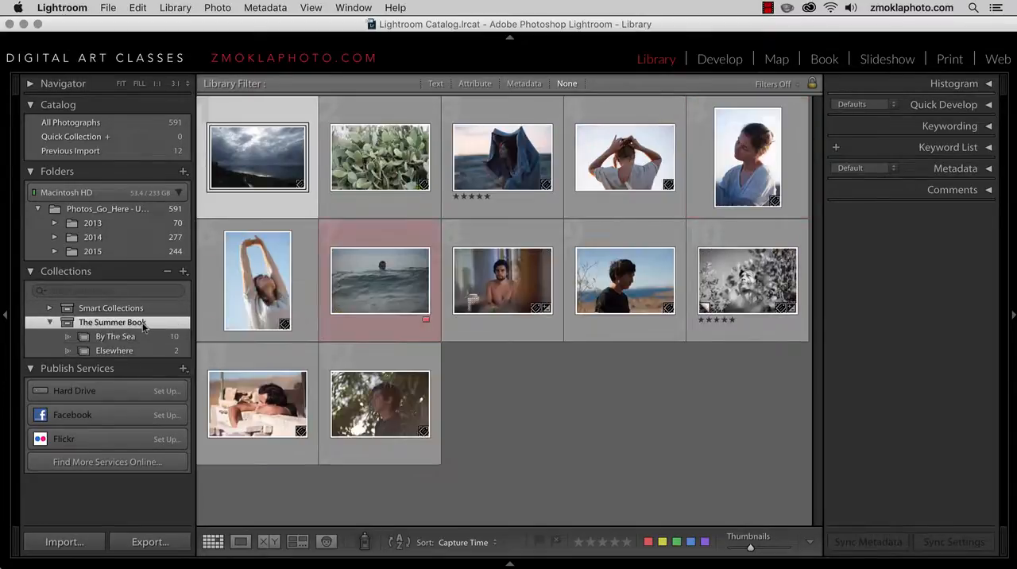
{"action": "left_click", "coordinate": [138, 338]}
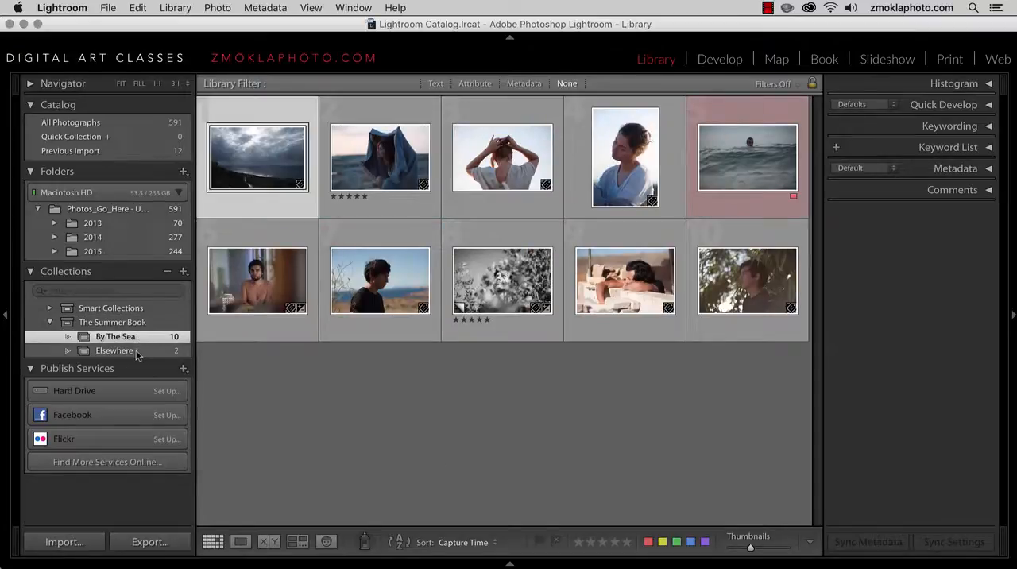
{"action": "left_click", "coordinate": [137, 352]}
{"action": "left_click", "coordinate": [131, 340]}
{"action": "left_click", "coordinate": [125, 352]}
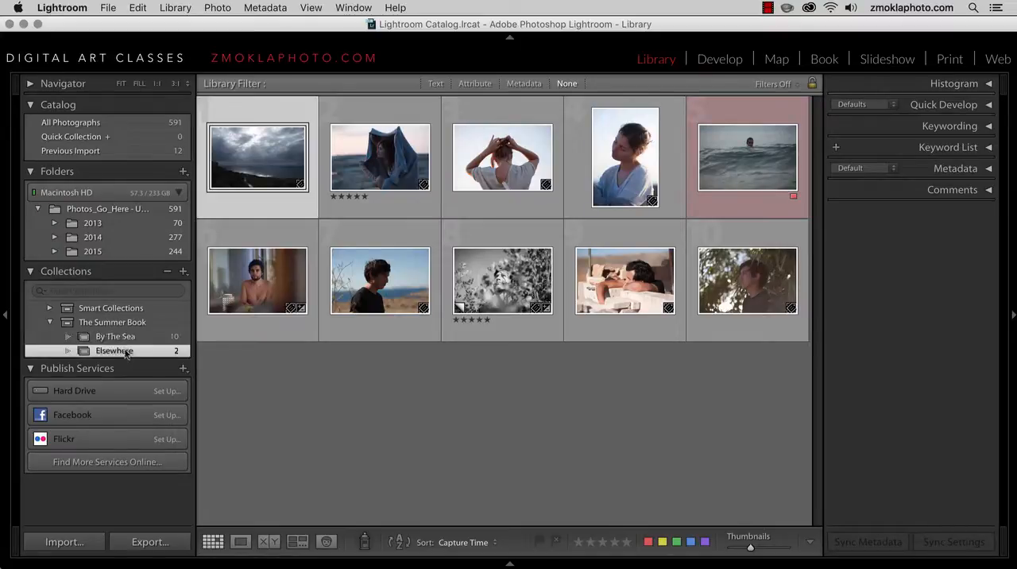
{"action": "left_click", "coordinate": [132, 339]}
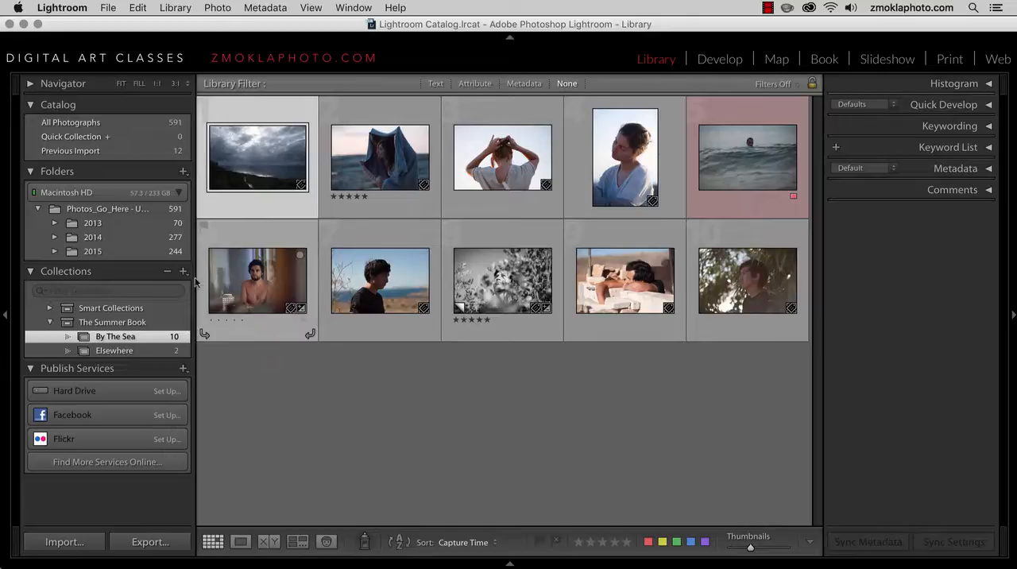
{"action": "left_click", "coordinate": [82, 141]}
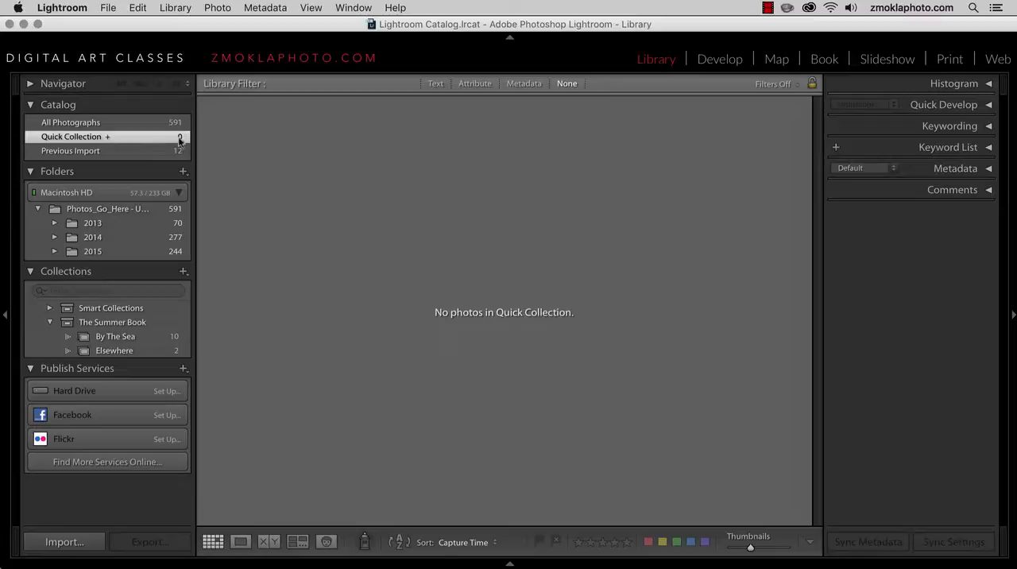
Add the front-facing portrait beside the window and the profile portrait with a bun from the Photos_Go_Here folder to the Quick Collection
{"action": "left_click", "coordinate": [116, 210]}
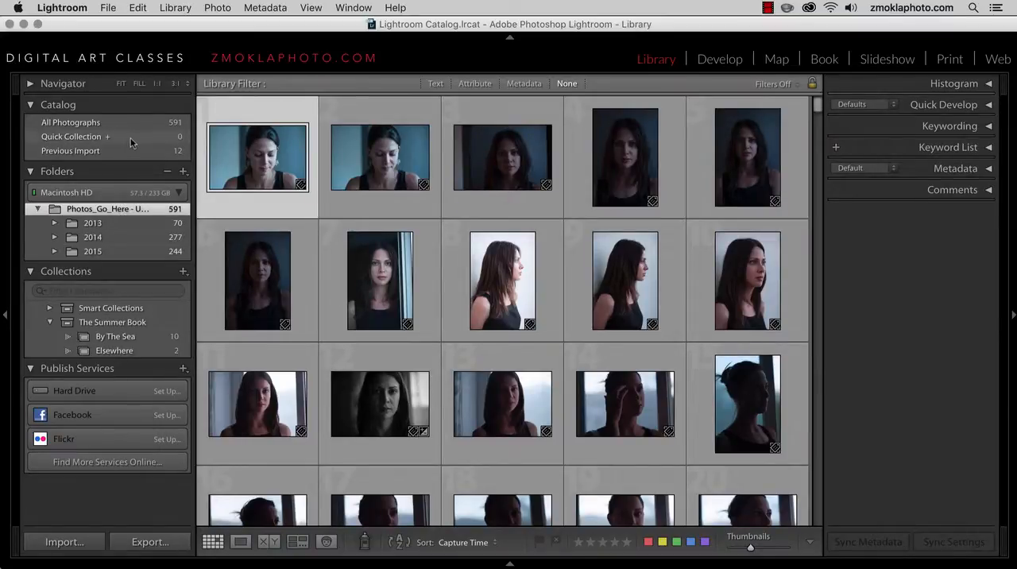
{"action": "left_click", "coordinate": [386, 156]}
{"action": "left_click", "coordinate": [518, 259]}
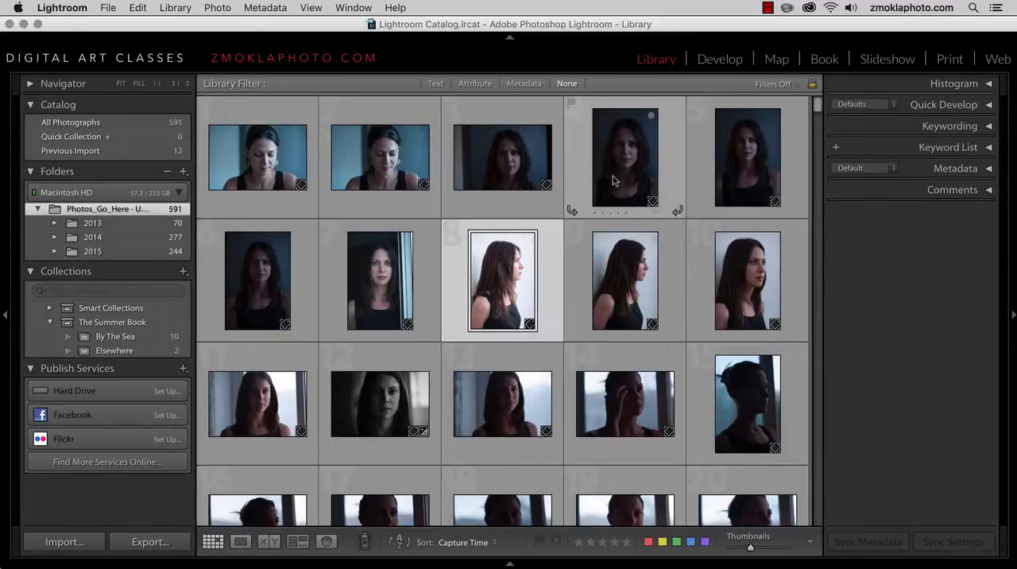
{"action": "left_click", "coordinate": [617, 191]}
{"action": "left_click", "coordinate": [385, 296]}
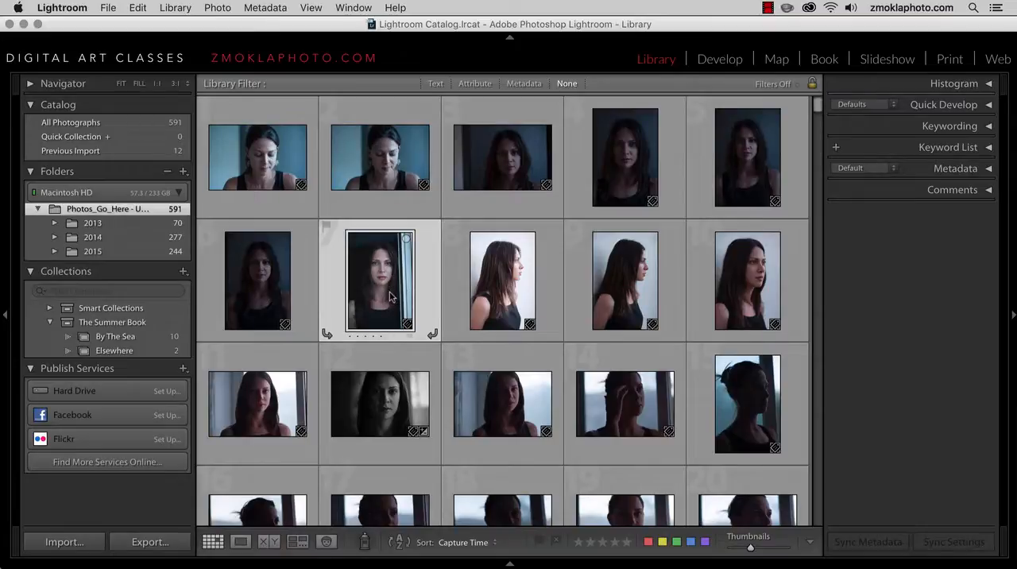
{"action": "key", "text": "b"}
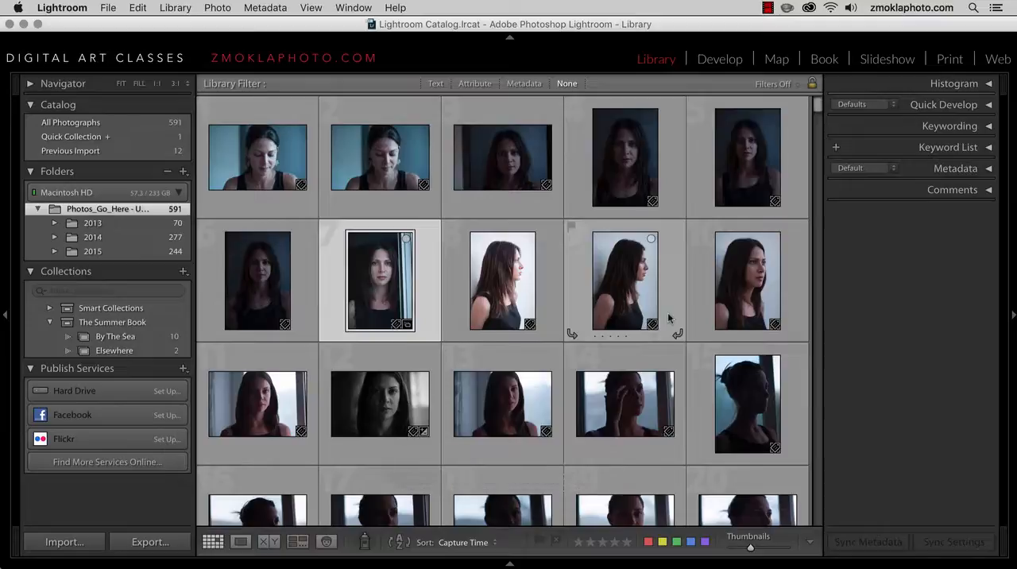
{"action": "scroll", "coordinate": [667, 317], "scroll_direction": "down", "scroll_amount": 10}
{"action": "left_click", "coordinate": [537, 314]}
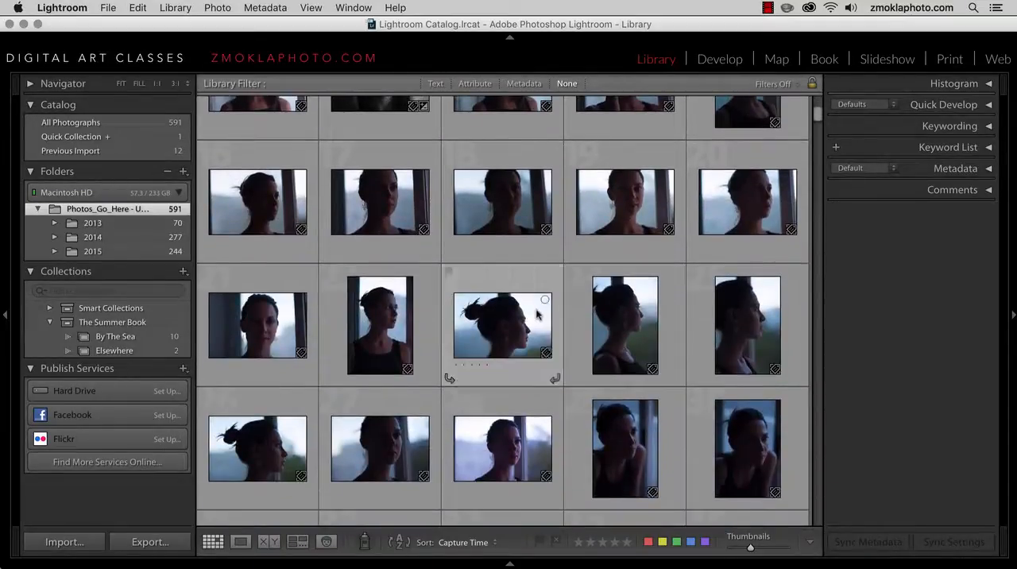
{"action": "key", "text": "b"}
Add the sunset silhouette, the white-top photo numbered 57 and the black-and-white five-star photo from the 2014 folder to the Quick Collection
{"action": "scroll", "coordinate": [537, 315], "scroll_direction": "down", "scroll_amount": 10}
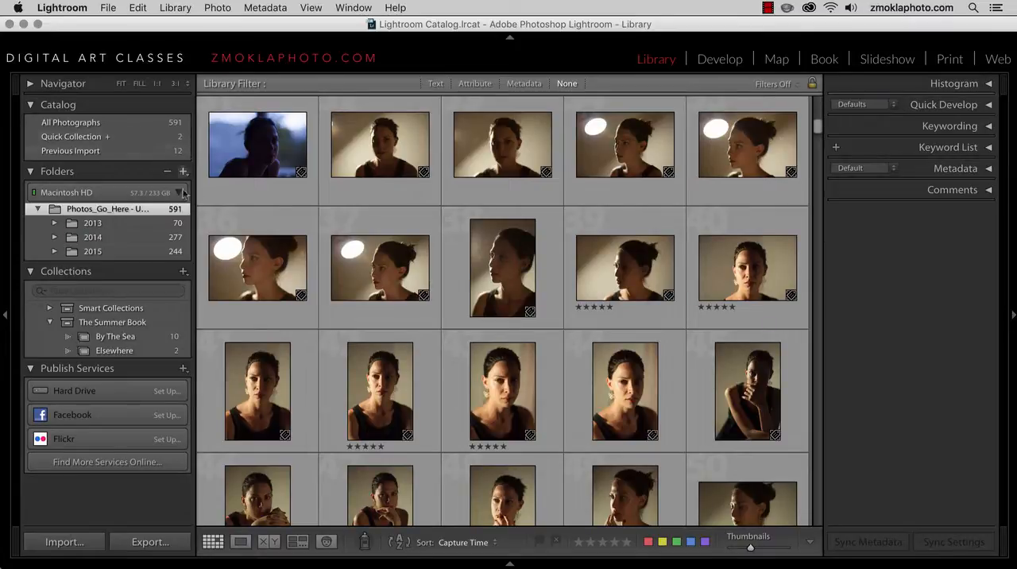
{"action": "left_click", "coordinate": [130, 236]}
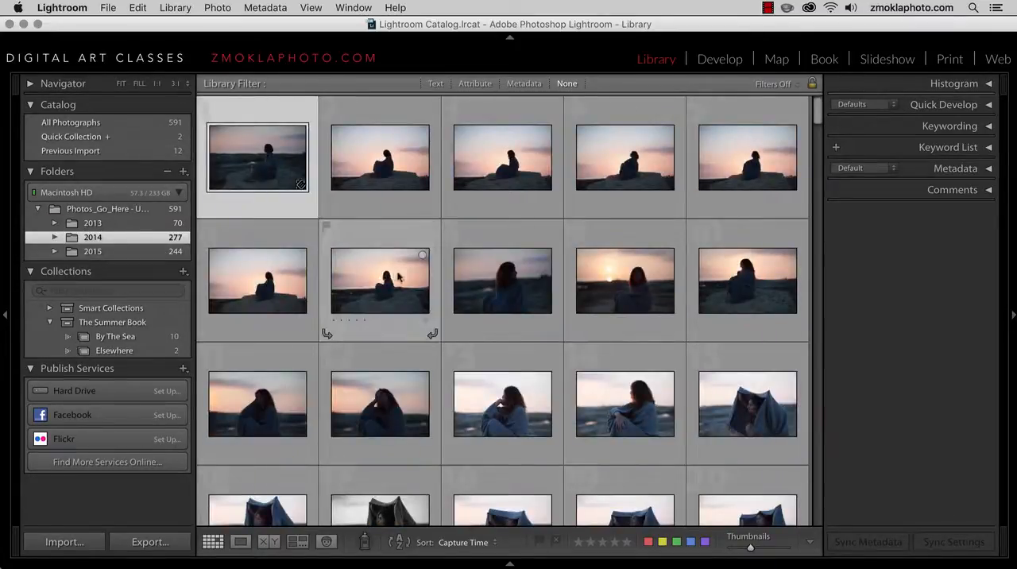
{"action": "left_click", "coordinate": [429, 282]}
{"action": "key", "text": "b"}
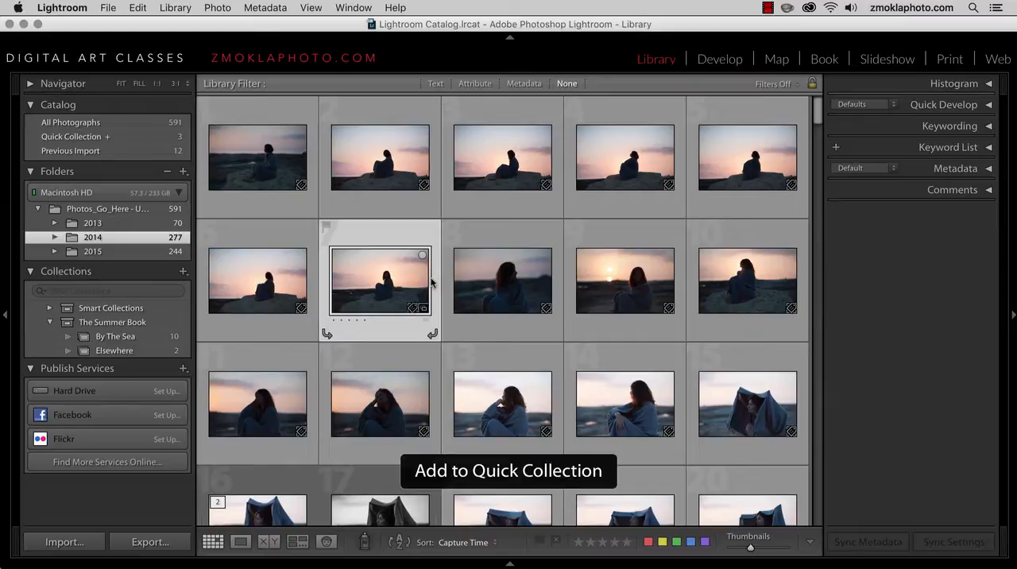
{"action": "scroll", "coordinate": [432, 282], "scroll_direction": "down", "scroll_amount": 10}
{"action": "scroll", "coordinate": [430, 282], "scroll_direction": "down", "scroll_amount": 8}
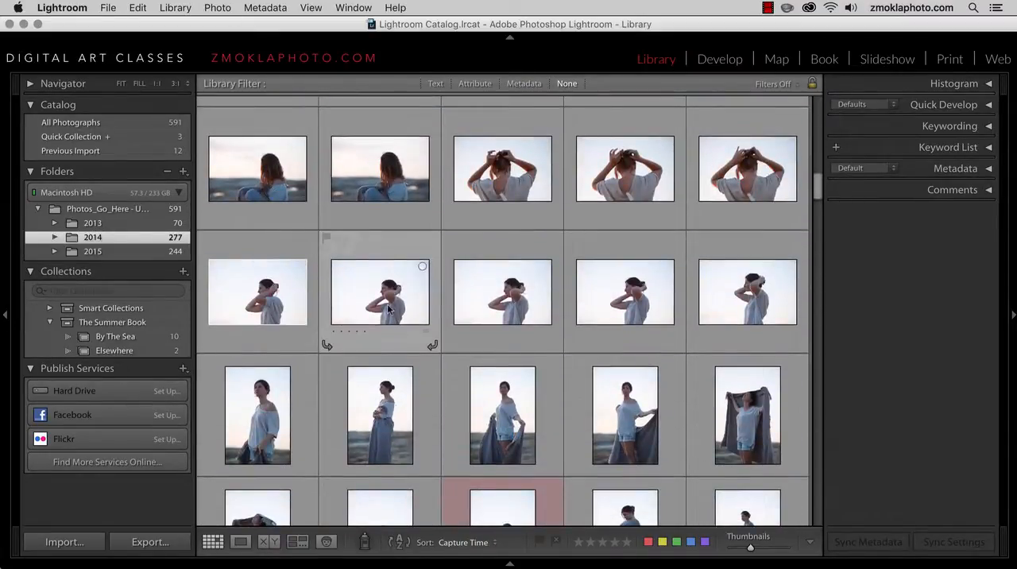
{"action": "left_click", "coordinate": [390, 310]}
{"action": "key", "text": "b"}
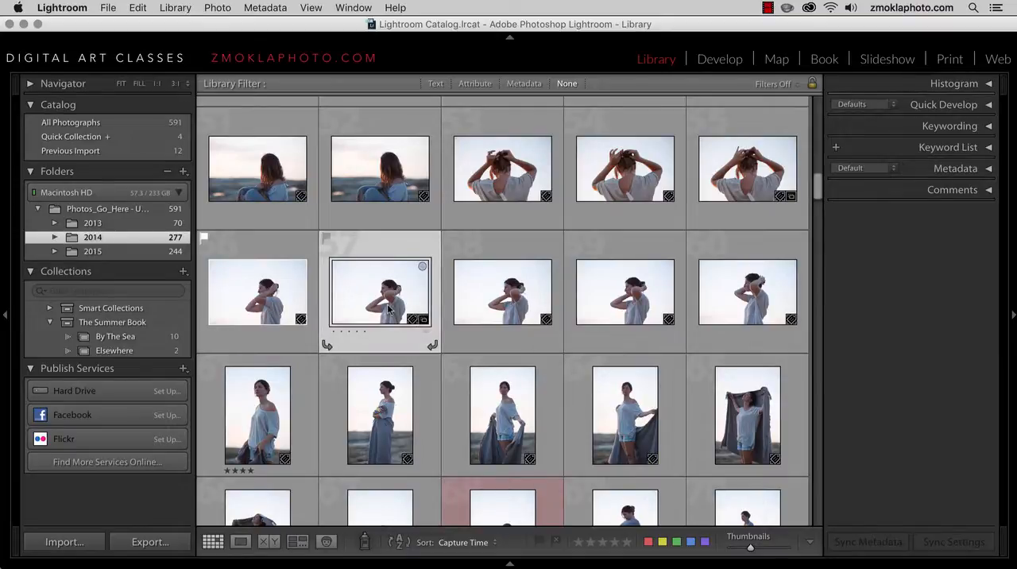
{"action": "scroll", "coordinate": [389, 310], "scroll_direction": "down", "scroll_amount": 5}
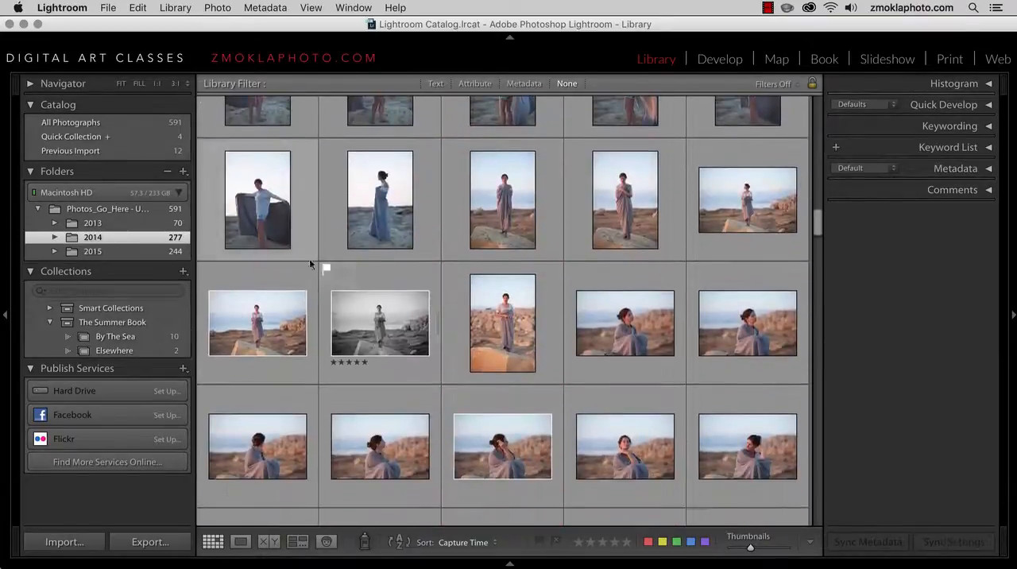
{"action": "left_click", "coordinate": [363, 325]}
{"action": "key", "text": "b"}
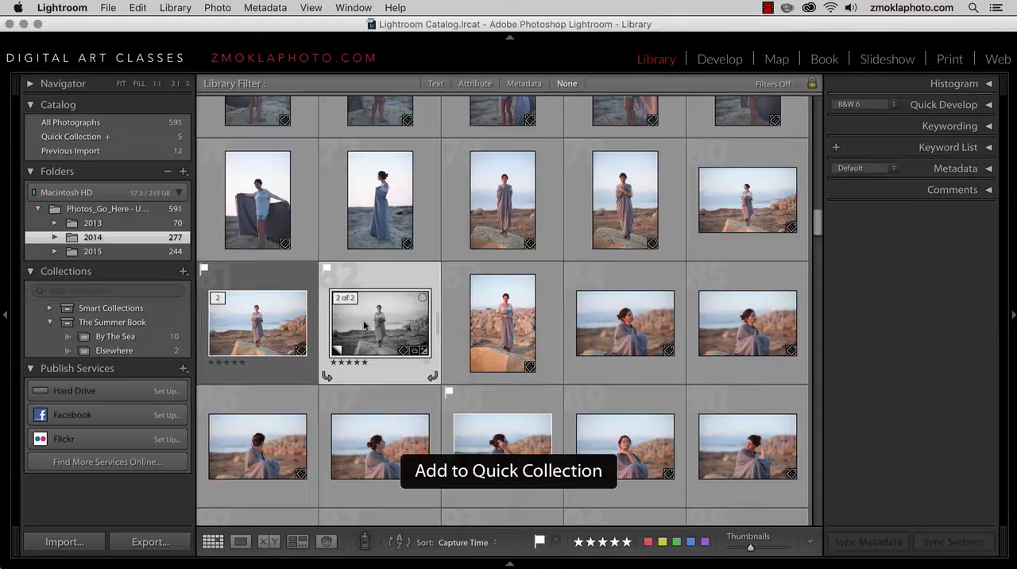
Save the Quick Collection as a collection named Test, with clearing after saving enabled
{"action": "left_click", "coordinate": [125, 139]}
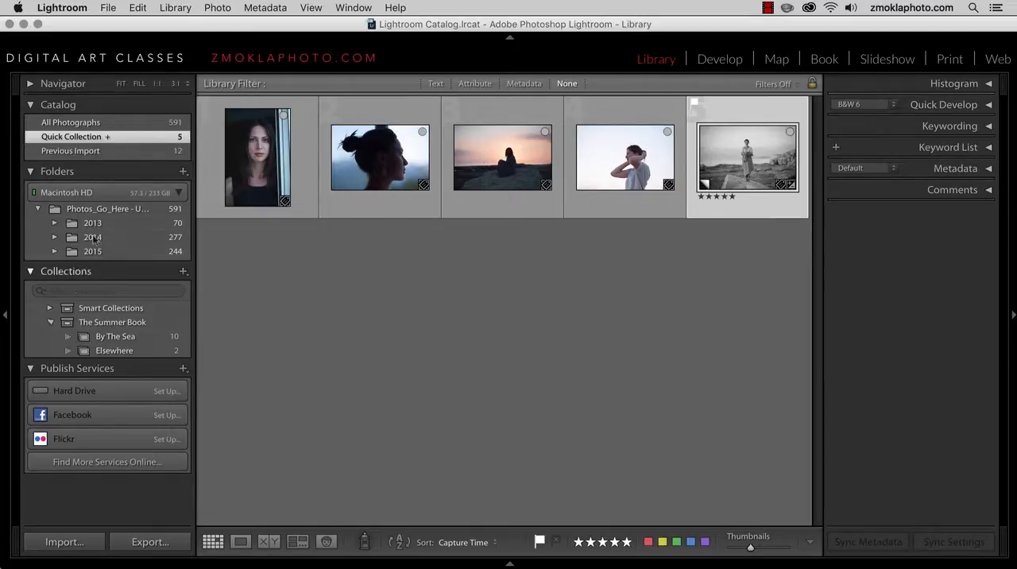
{"action": "right_click", "coordinate": [145, 140]}
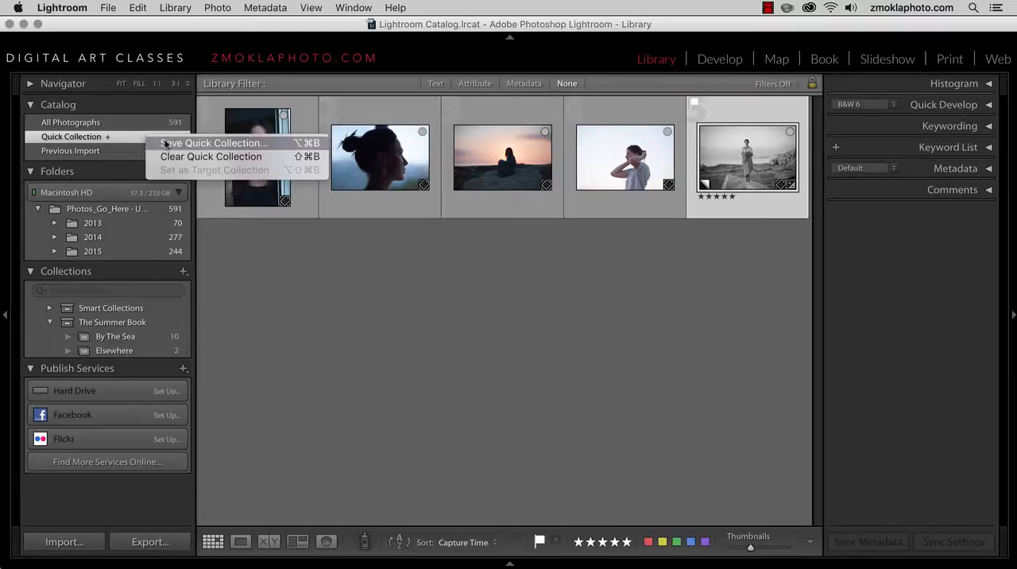
{"action": "left_click", "coordinate": [168, 144]}
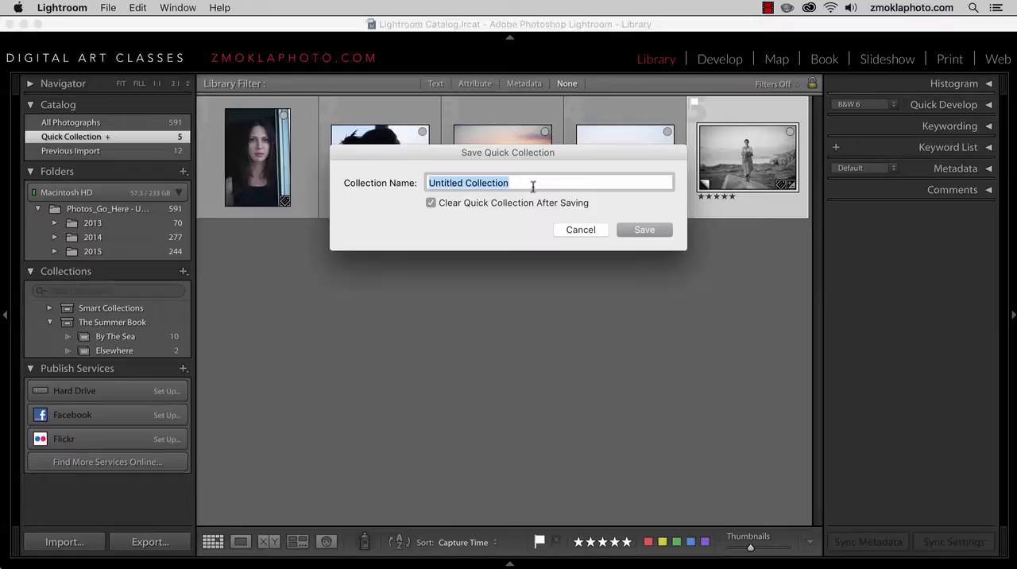
{"action": "type", "text": "Test"}
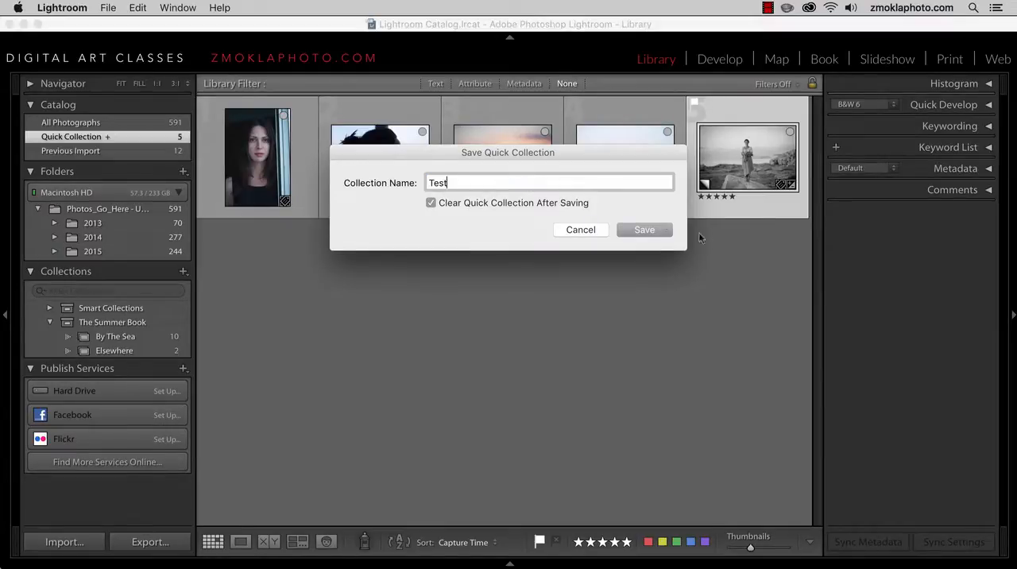
{"action": "left_click", "coordinate": [651, 230]}
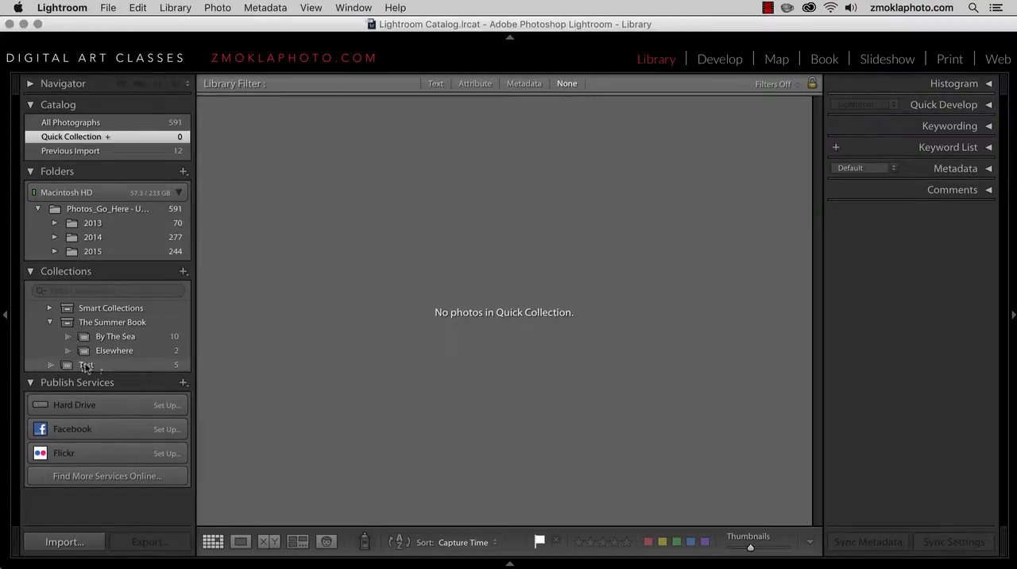
Move the Test collection into The Summer Book collection set
{"action": "left_click_drag", "start_coordinate": [86, 366], "coordinate": [50, 325]}
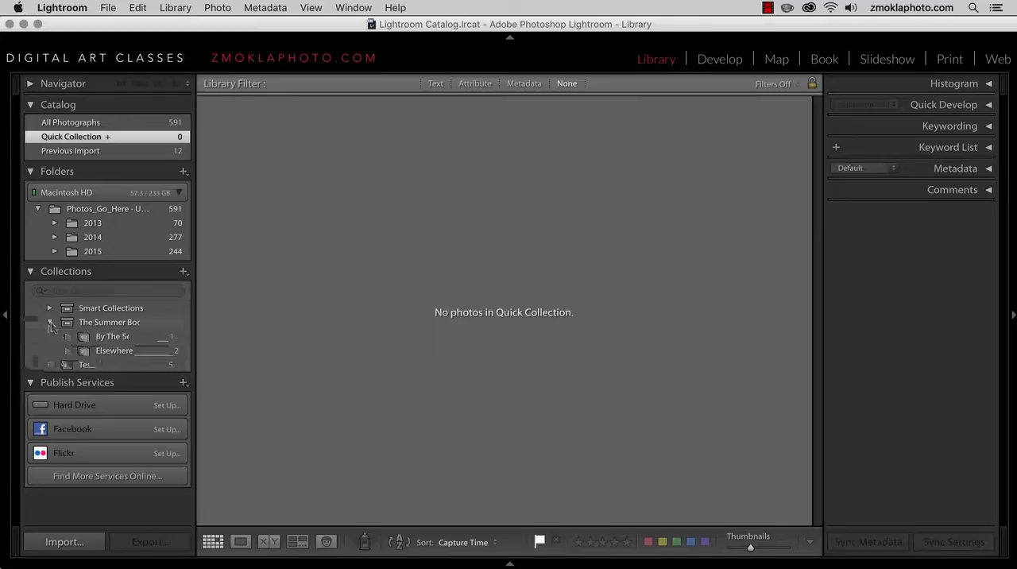
{"action": "left_click", "coordinate": [50, 323]}
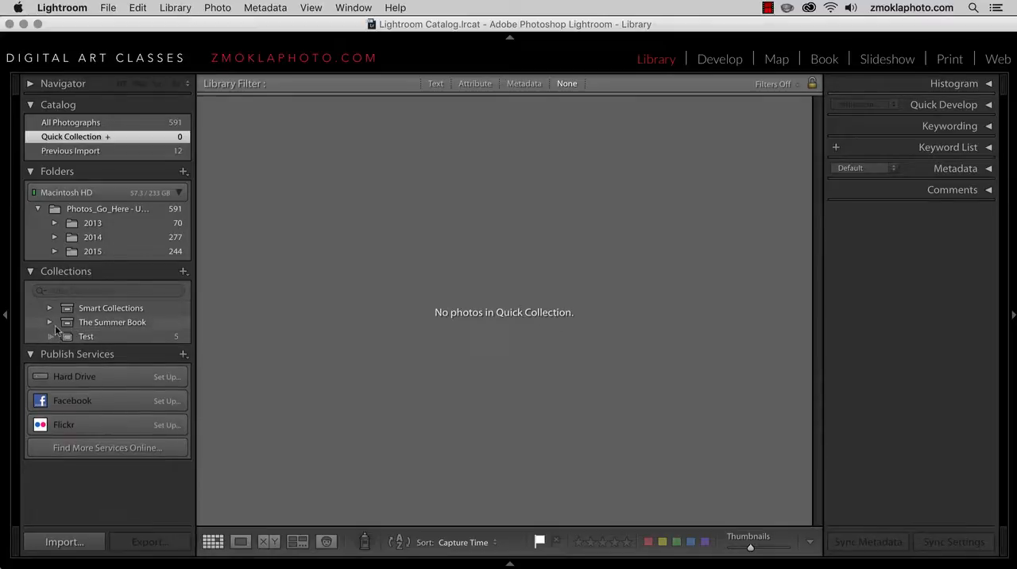
{"action": "left_click", "coordinate": [49, 322]}
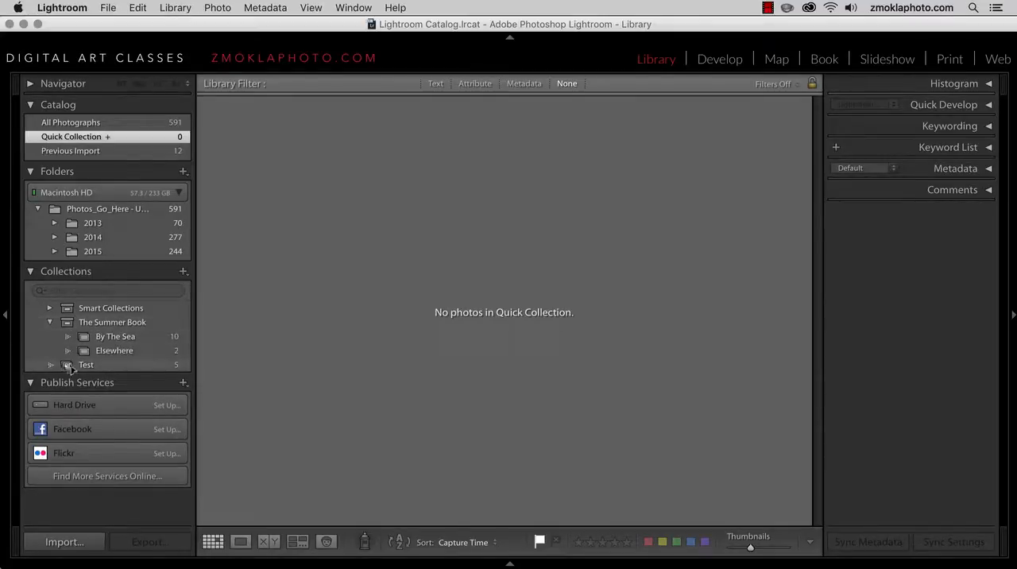
{"action": "left_click", "coordinate": [72, 366]}
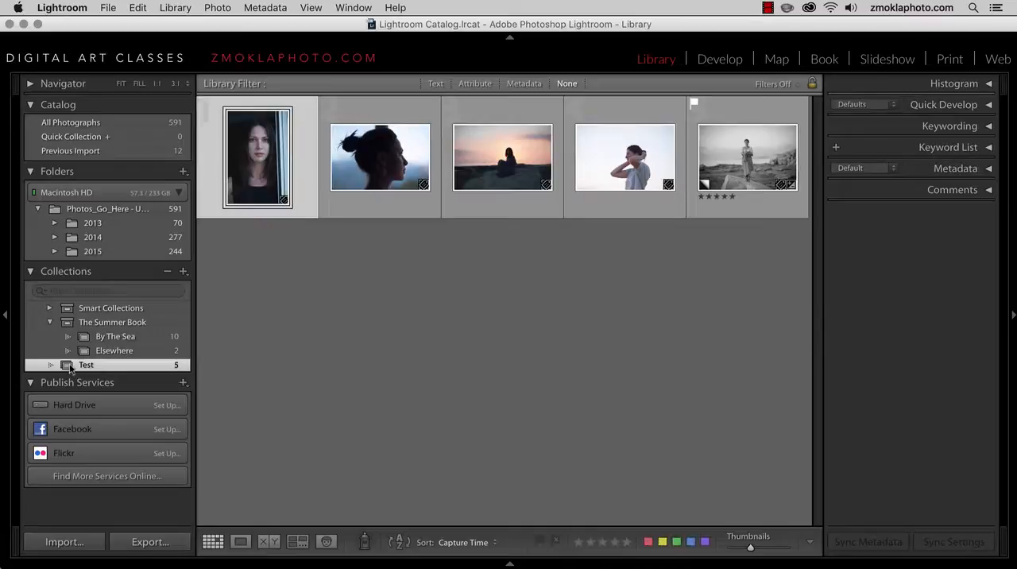
{"action": "left_click_drag", "start_coordinate": [71, 355], "coordinate": [80, 323]}
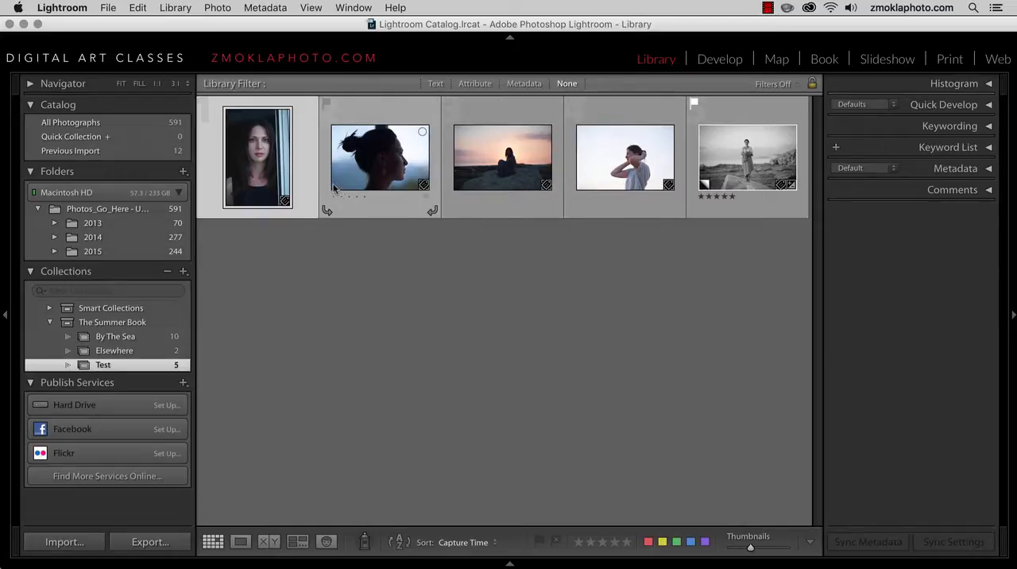
Select all the photos in the By The Sea collection
{"action": "left_click", "coordinate": [111, 336]}
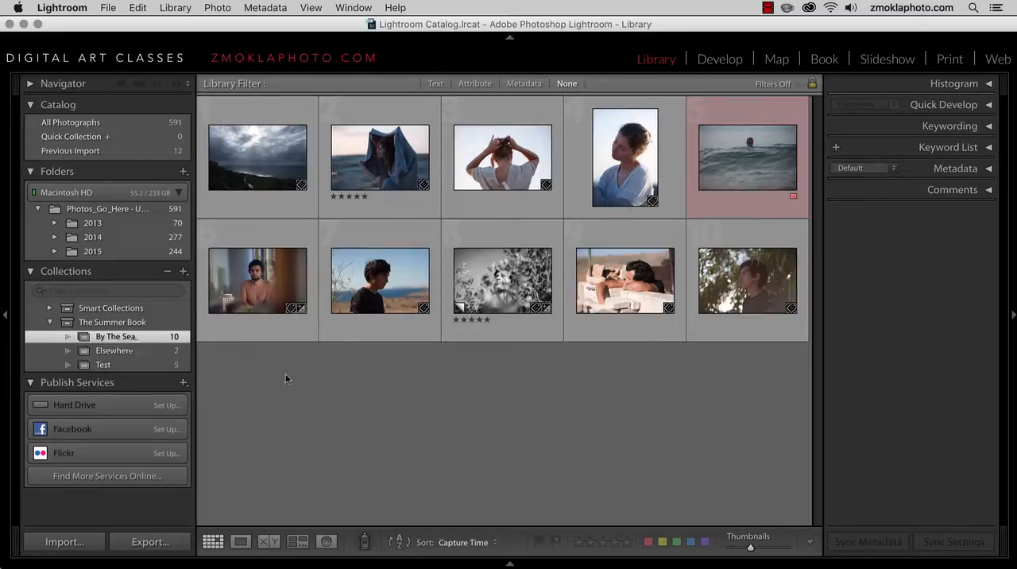
{"action": "left_click", "coordinate": [238, 184]}
{"action": "left_click", "coordinate": [727, 301], "text": "shift"}
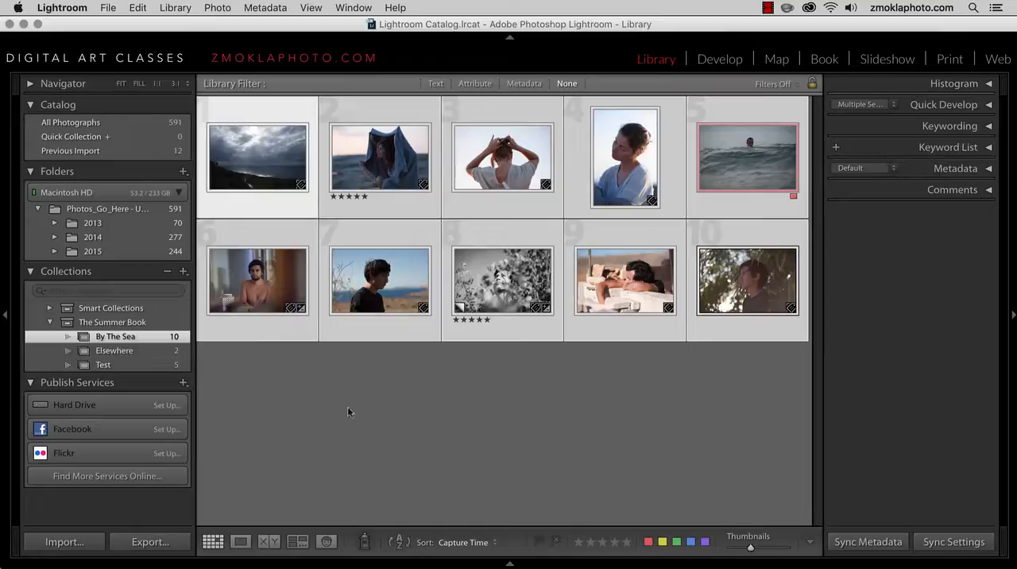
Create a collection named By The Sea BW inside The Summer Book set, including the selected photos as new virtual copies
{"action": "left_click", "coordinate": [182, 273]}
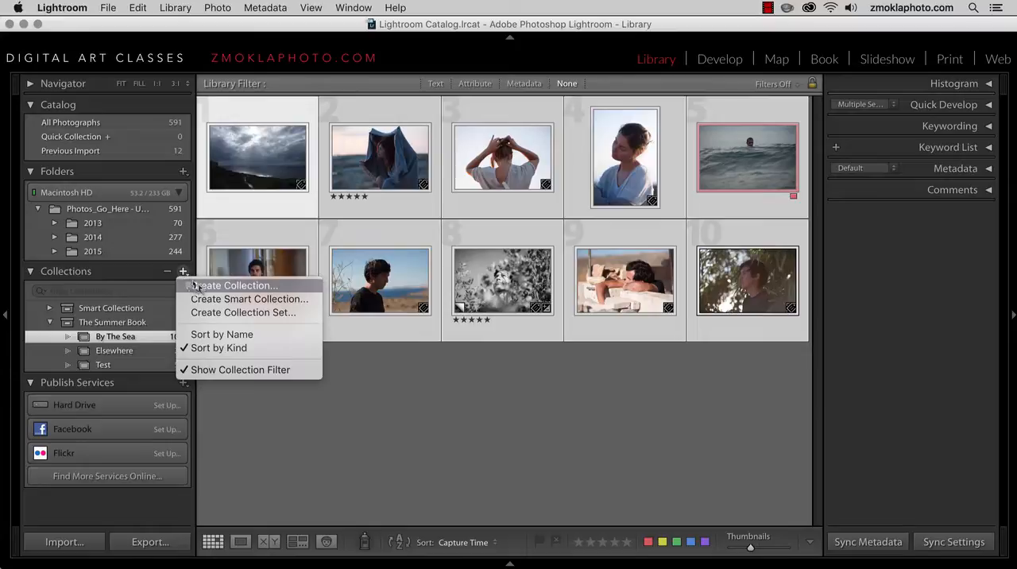
{"action": "left_click", "coordinate": [213, 290]}
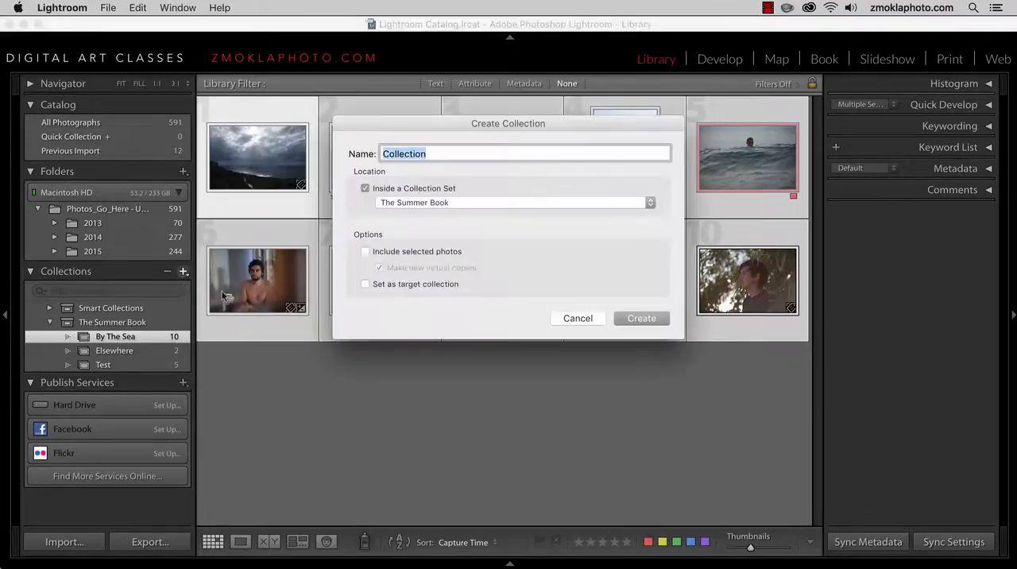
{"action": "left_click_drag", "start_coordinate": [448, 126], "coordinate": [456, 194]}
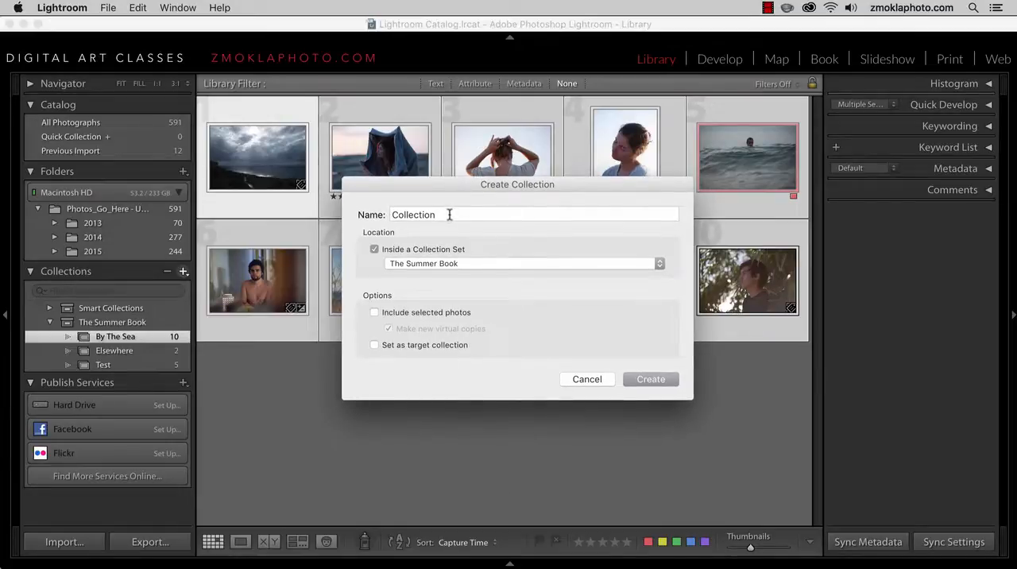
{"action": "double_click", "coordinate": [450, 215]}
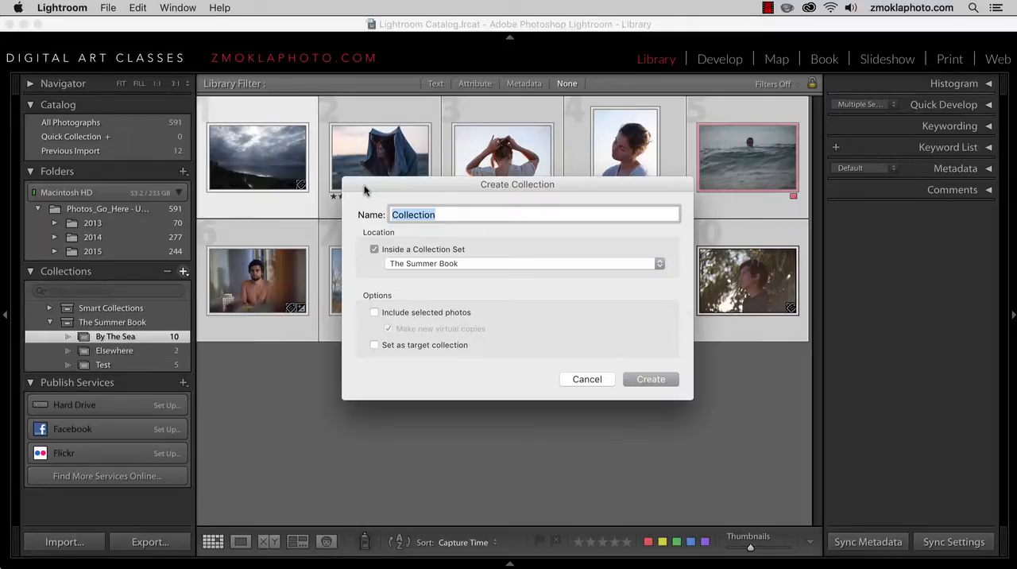
{"action": "type", "text": "By"}
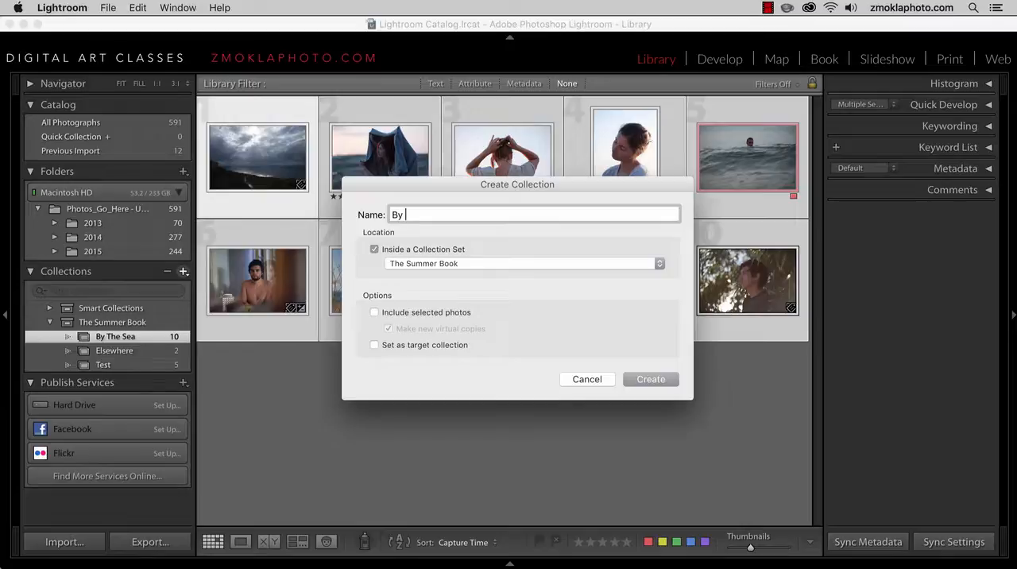
{"action": "type", "text": " The Sea BW"}
{"action": "left_click", "coordinate": [375, 314]}
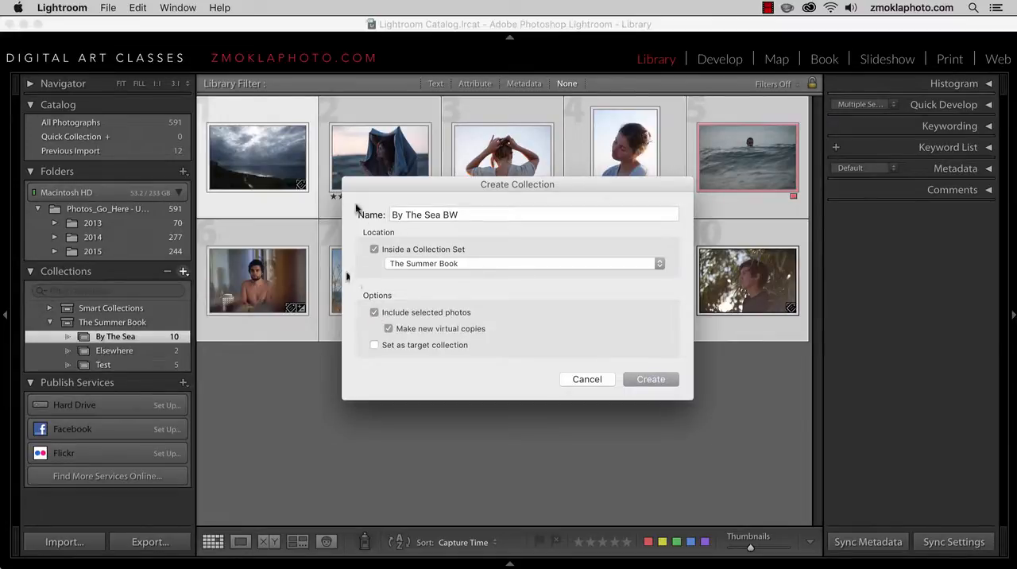
{"action": "left_click_drag", "start_coordinate": [606, 189], "coordinate": [601, 233]}
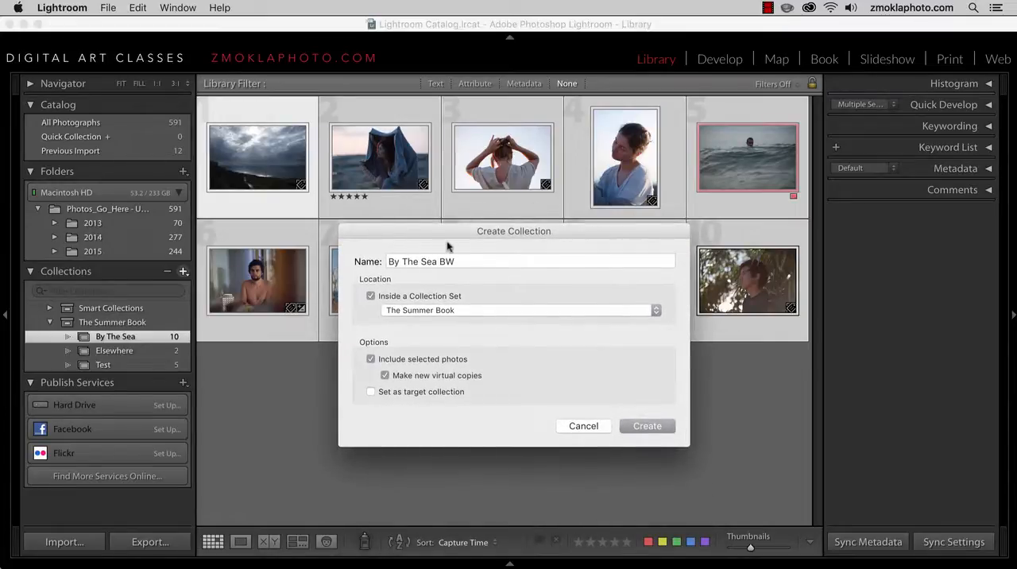
{"action": "left_click", "coordinate": [386, 375]}
{"action": "left_click", "coordinate": [653, 427]}
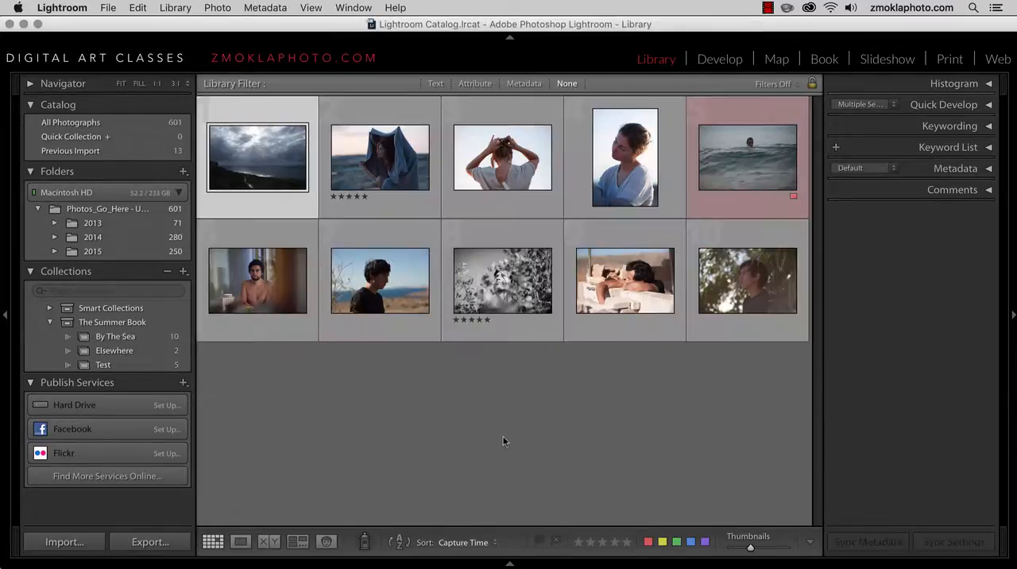
Compare By The Sea with By The Sea BW and apply the user preset B&W 6 to every photo in By The Sea BW
{"action": "left_click", "coordinate": [145, 339]}
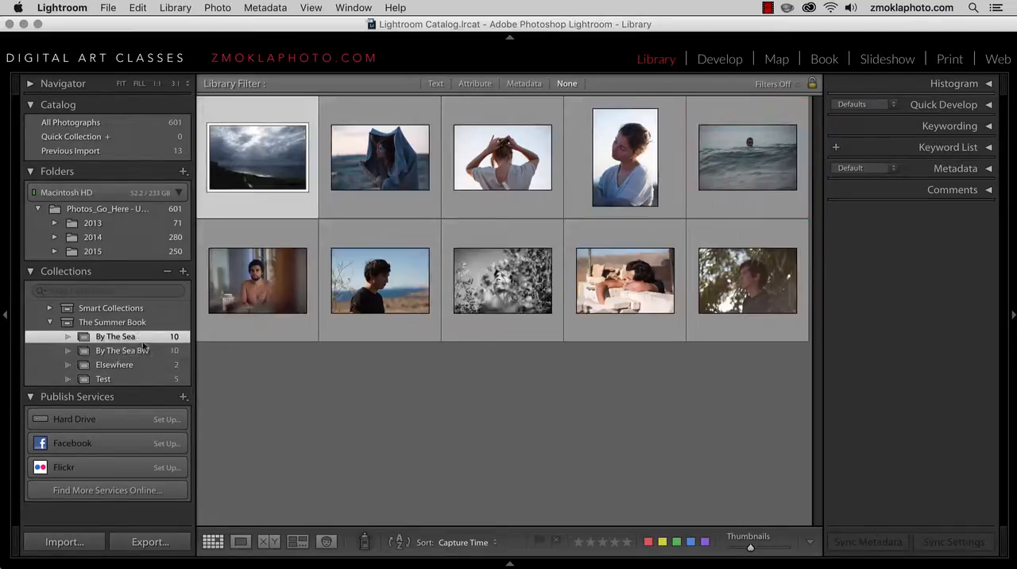
{"action": "left_click", "coordinate": [148, 351]}
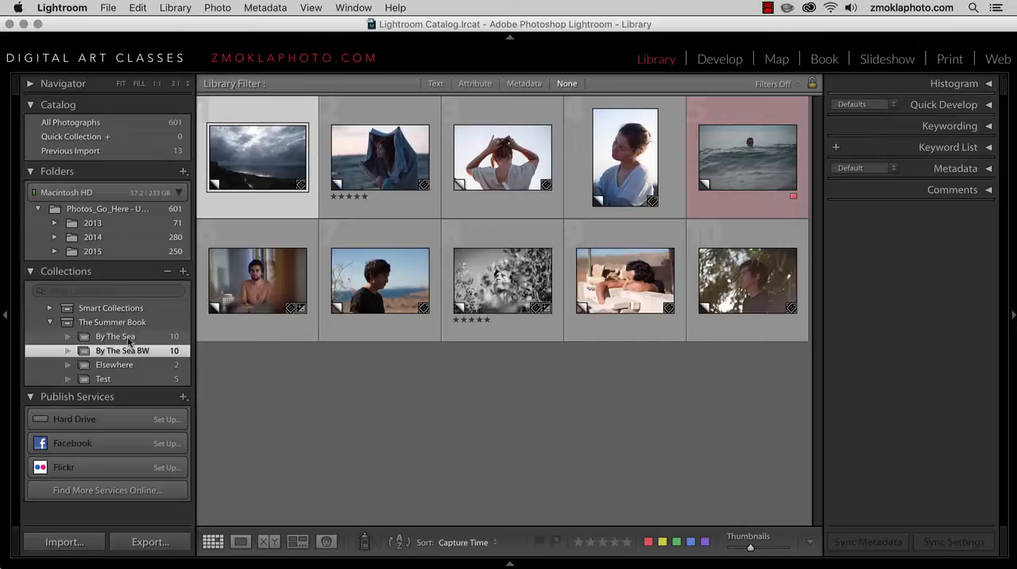
{"action": "left_click", "coordinate": [115, 337]}
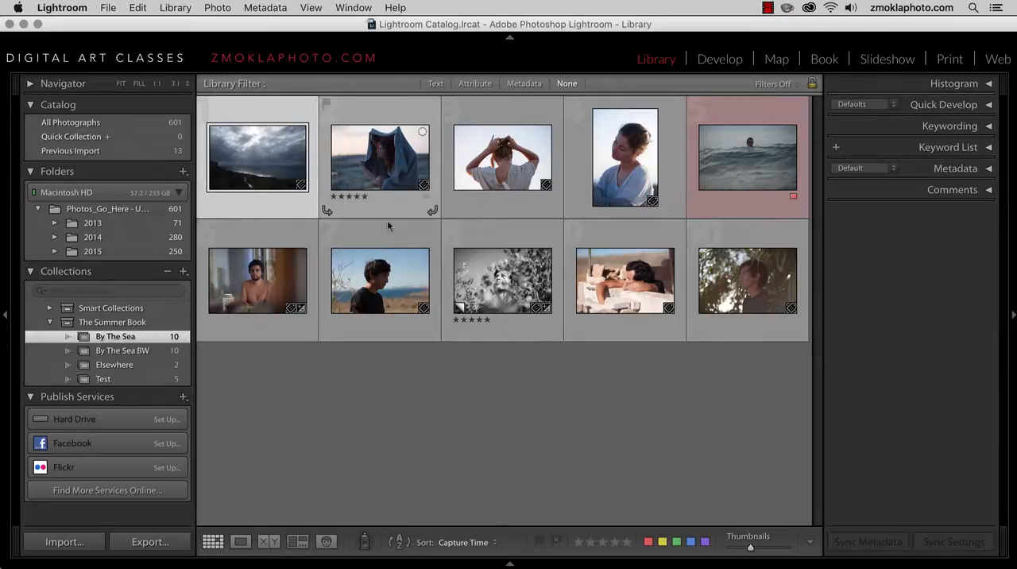
{"action": "left_click", "coordinate": [138, 353]}
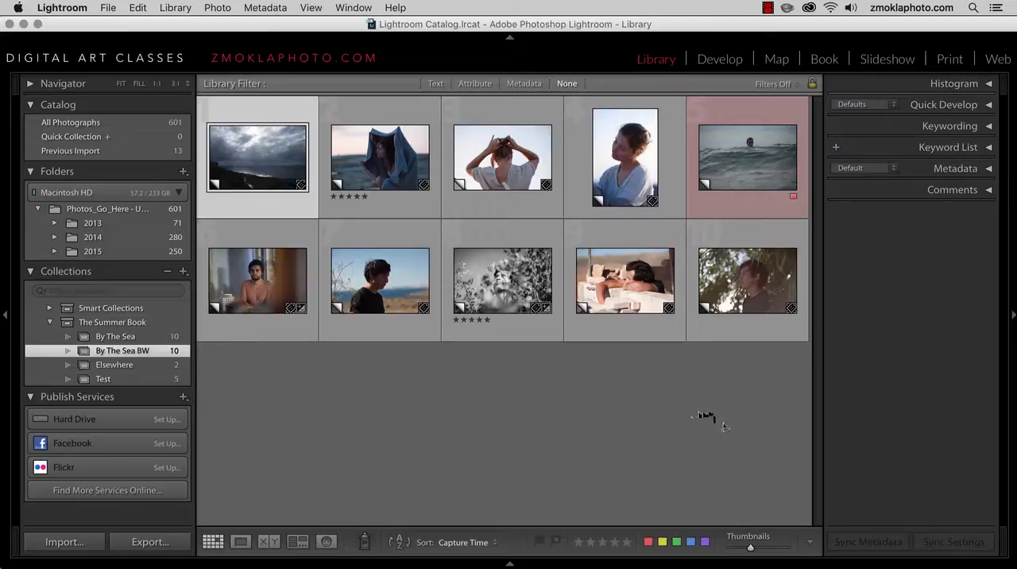
{"action": "left_click", "coordinate": [728, 305], "text": "shift"}
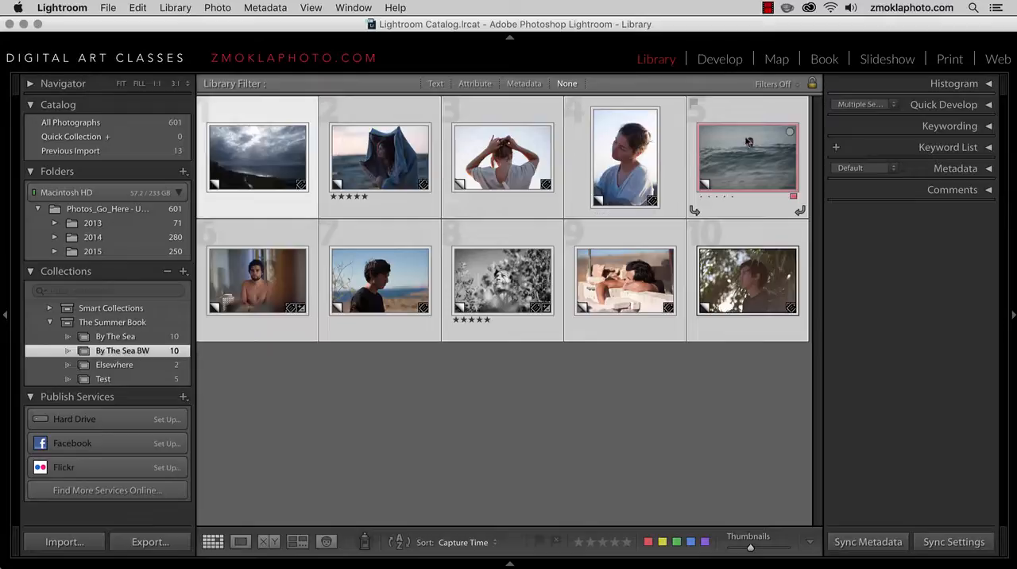
{"action": "left_click", "coordinate": [894, 105]}
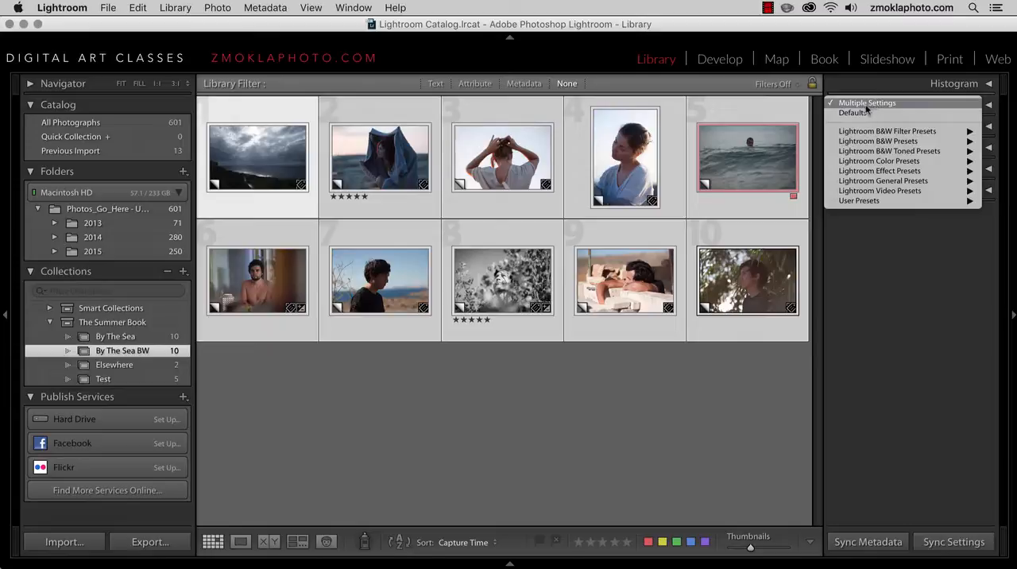
{"action": "mouse_move", "coordinate": [864, 205]}
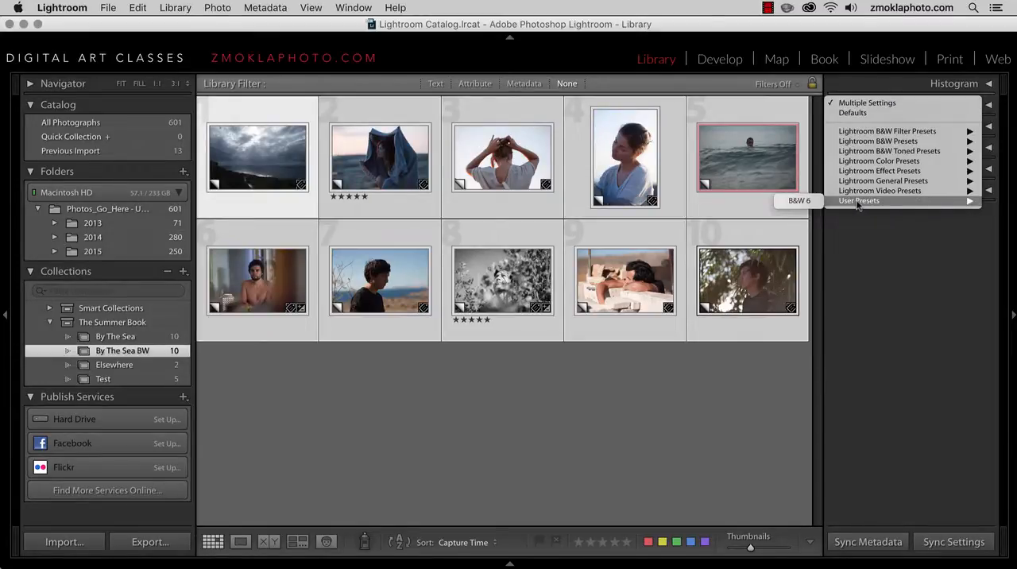
{"action": "left_click", "coordinate": [799, 201]}
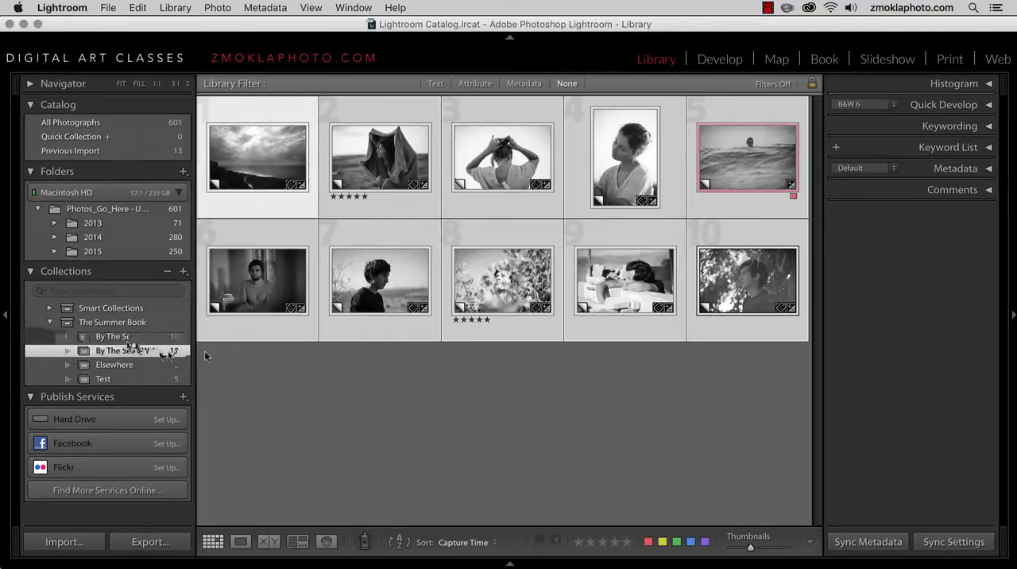
Compare the photos in the By The Sea, By The Sea BW and Elsewhere collections
{"action": "left_click", "coordinate": [129, 337]}
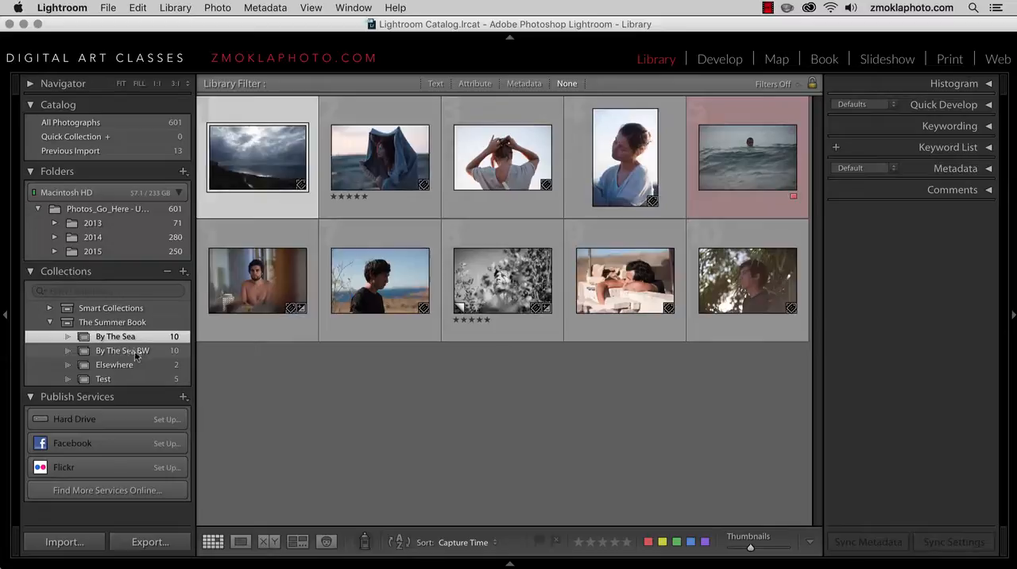
{"action": "left_click", "coordinate": [137, 352]}
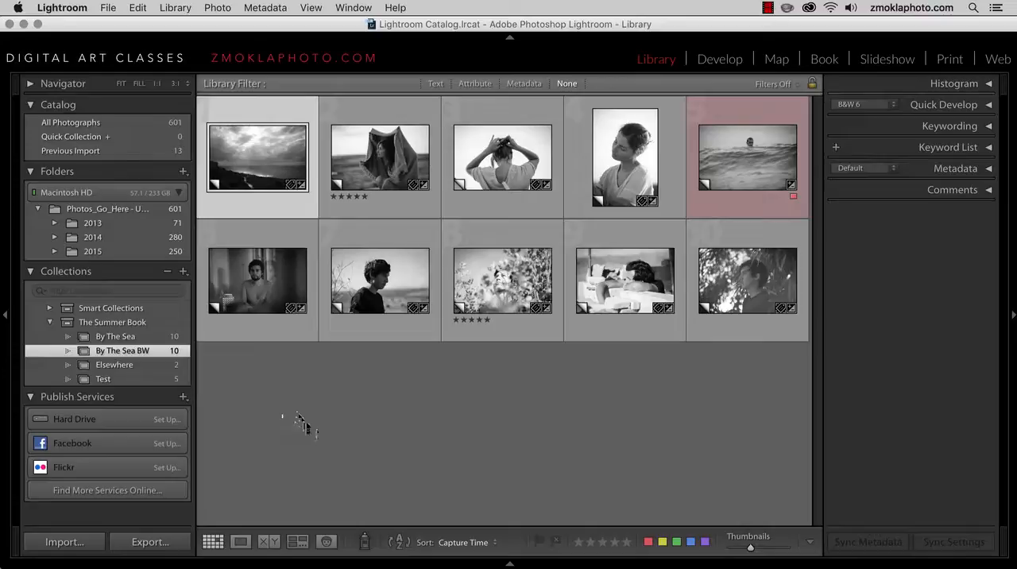
{"action": "left_click", "coordinate": [125, 365]}
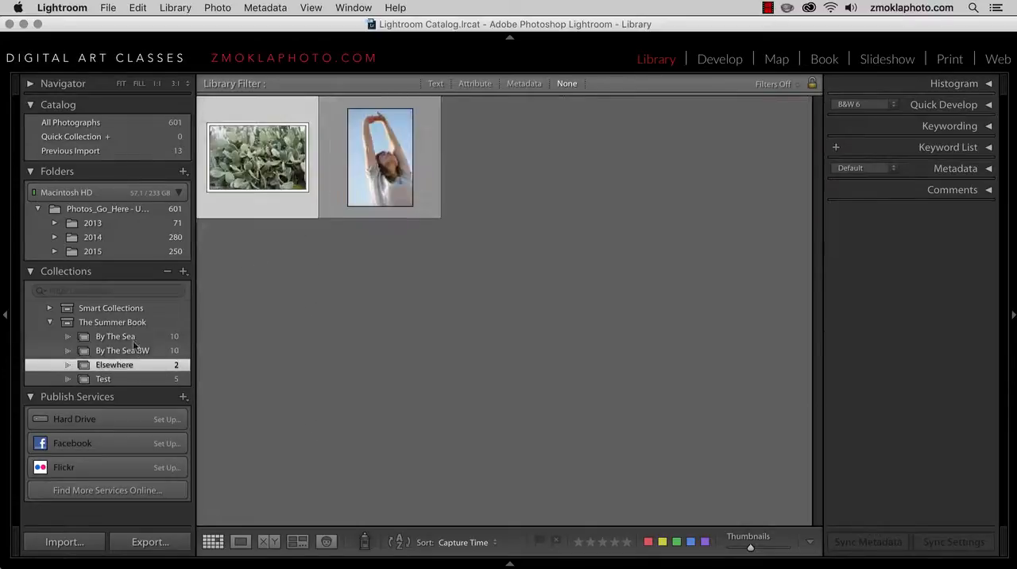
{"action": "left_click", "coordinate": [133, 336]}
{"action": "left_click", "coordinate": [135, 351]}
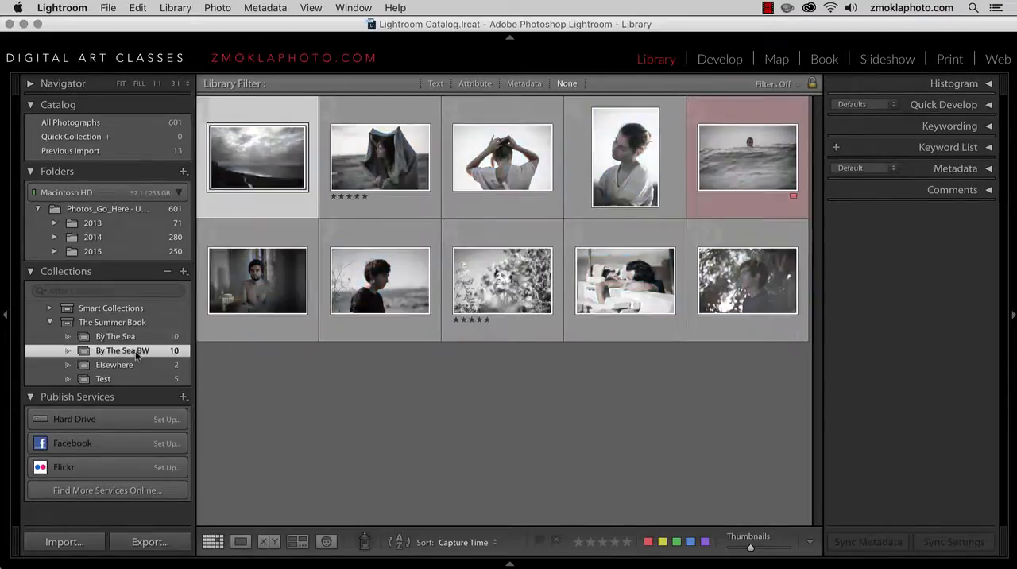